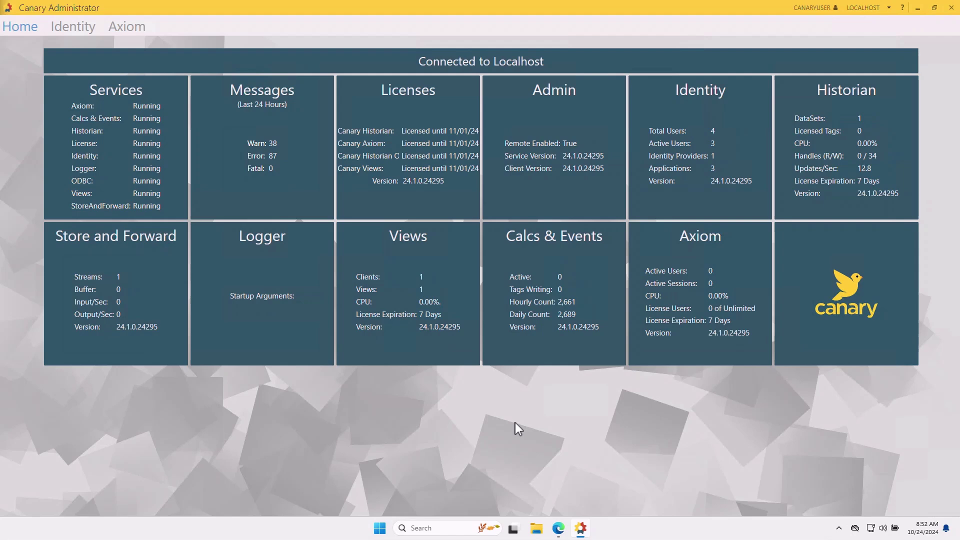
- Examine the redirect URIs of the canary_axiom application among the Identity providers, leaving its settings unedited
{"action": "left_click", "coordinate": [723, 131]}
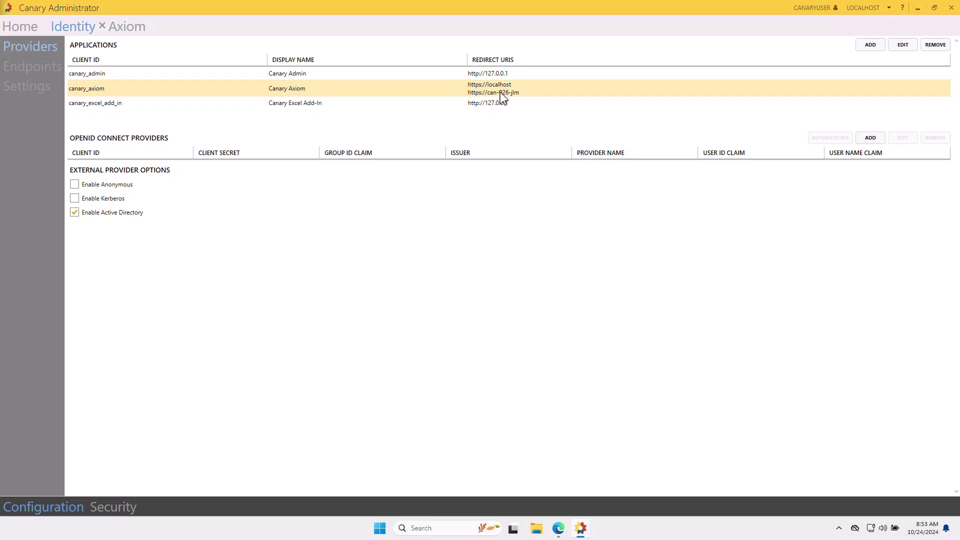
{"action": "left_click", "coordinate": [529, 90]}
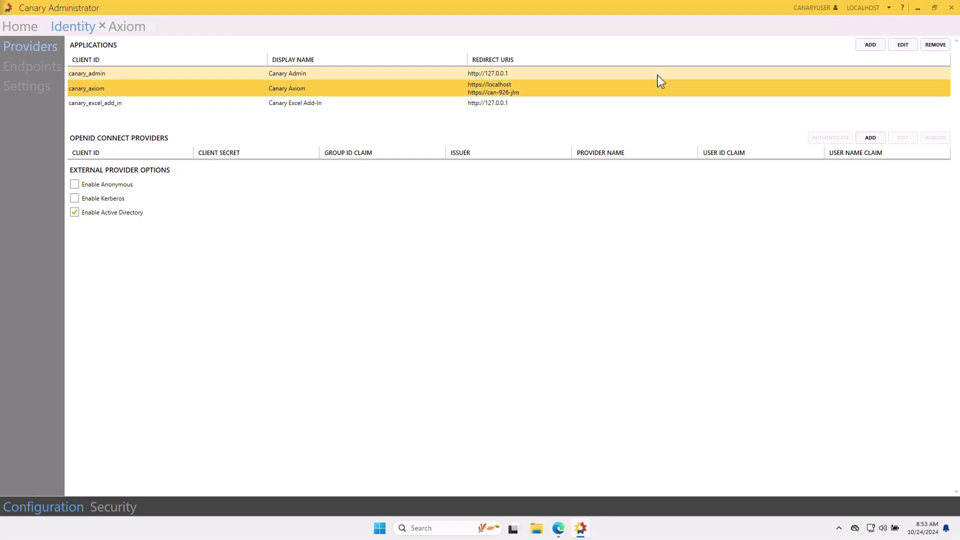
{"action": "left_click", "coordinate": [903, 45]}
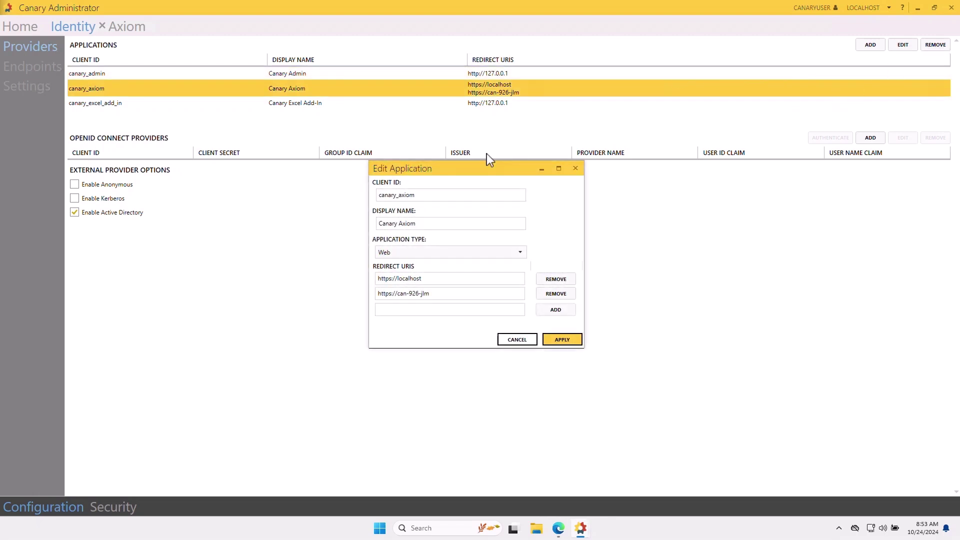
{"action": "left_click", "coordinate": [400, 308]}
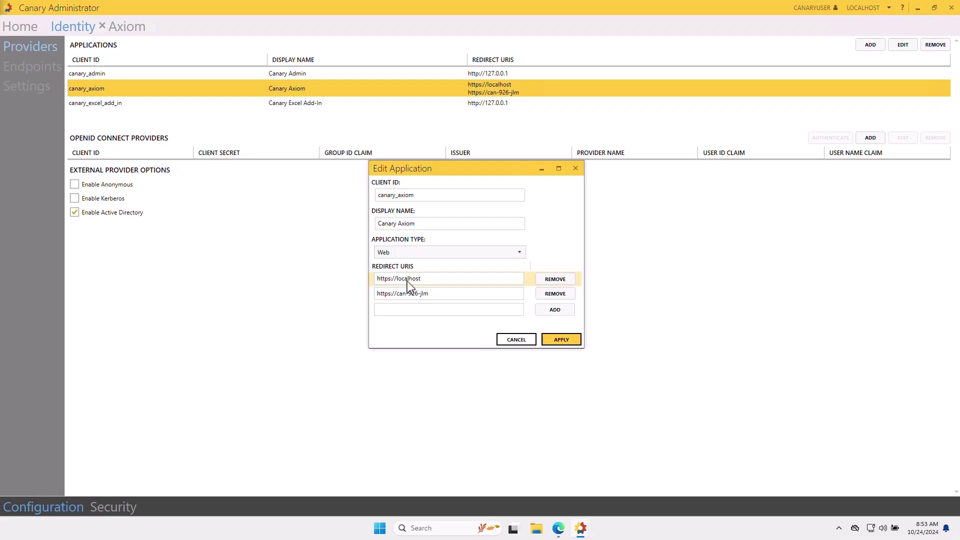
{"action": "left_click", "coordinate": [526, 340]}
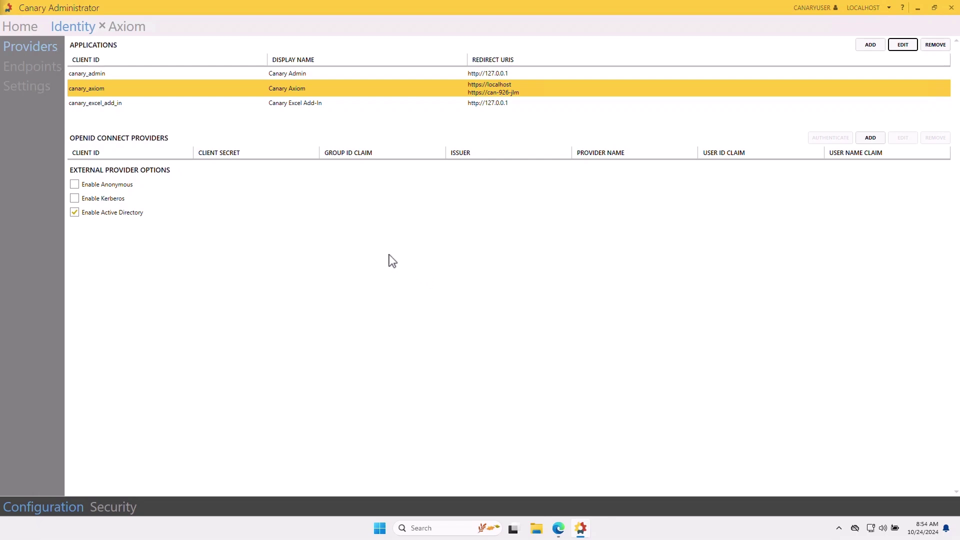
- Inspect the Identity endpoints' HTTPS certificate details and the certificate settings of the Axiom endpoints
{"action": "left_click", "coordinate": [29, 73]}
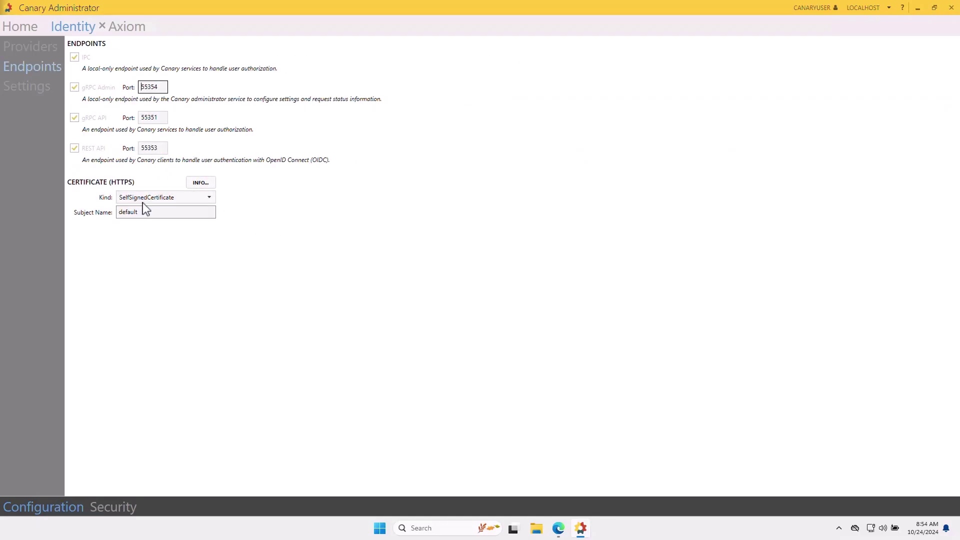
{"action": "left_click", "coordinate": [197, 184]}
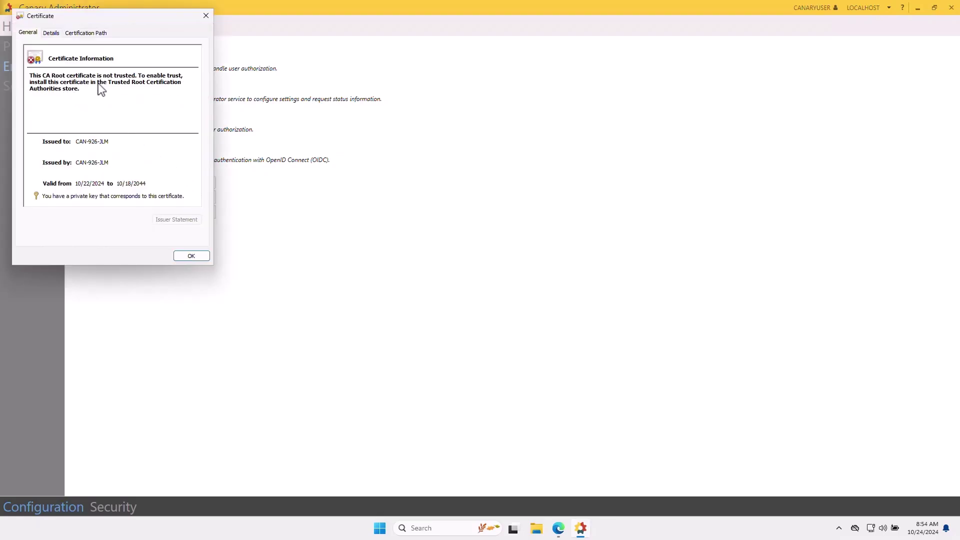
{"action": "left_click", "coordinate": [206, 16]}
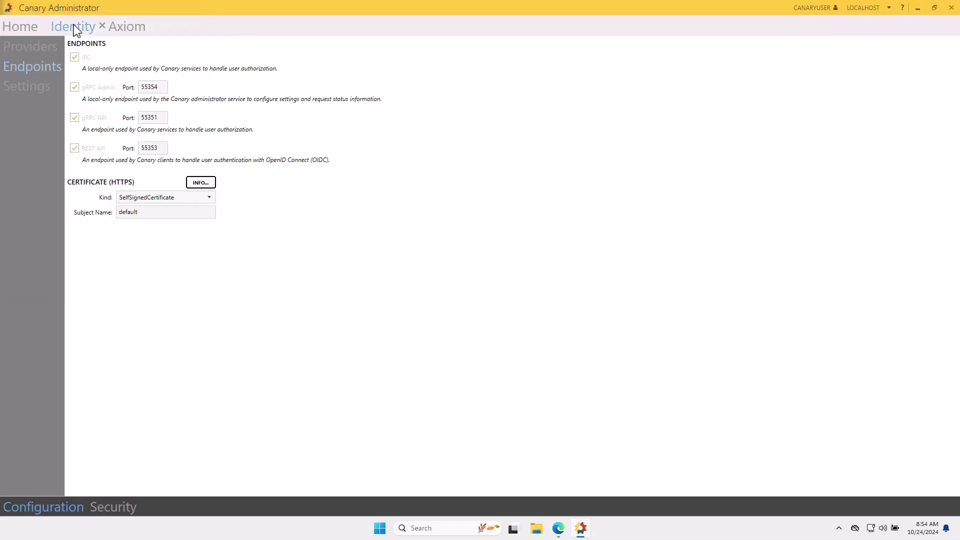
{"action": "left_click", "coordinate": [127, 31]}
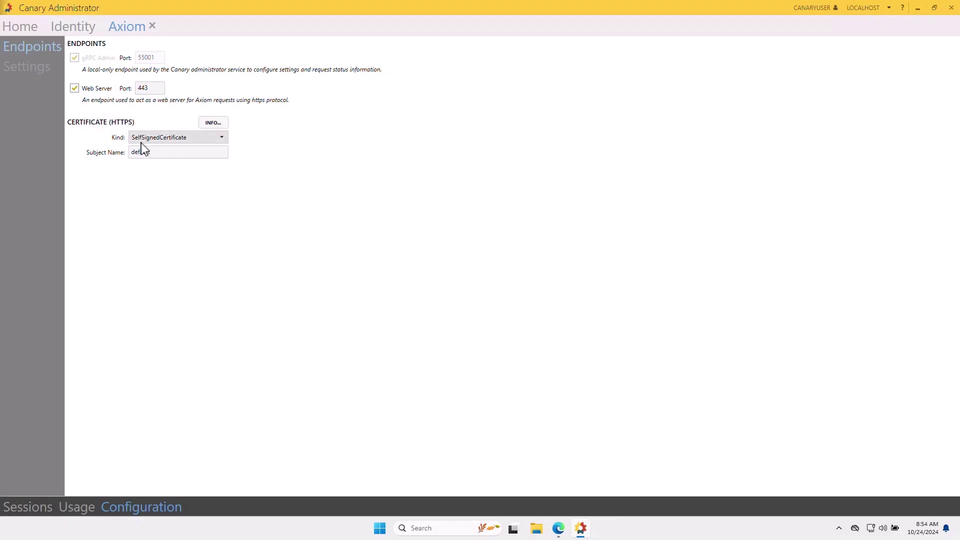
{"action": "left_click", "coordinate": [918, 10]}
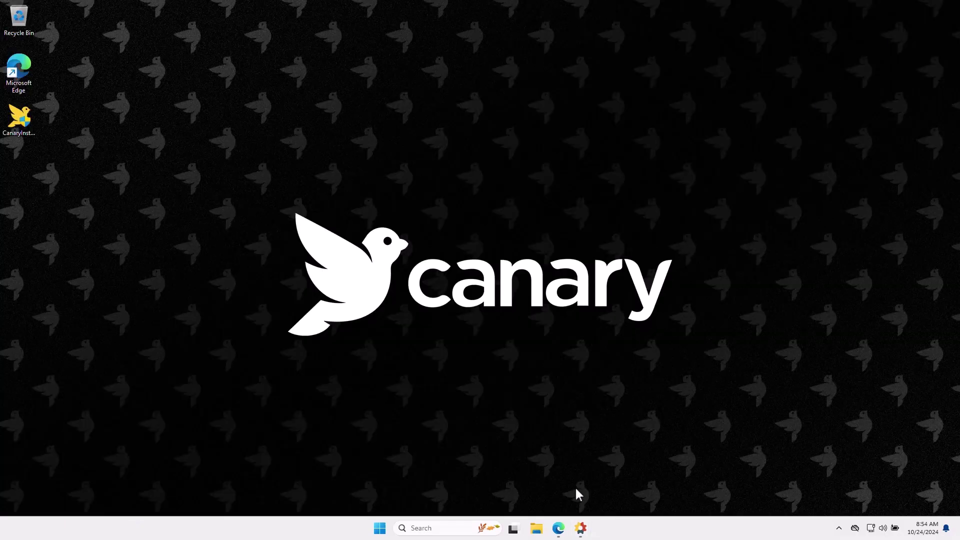
{"action": "left_click", "coordinate": [559, 528]}
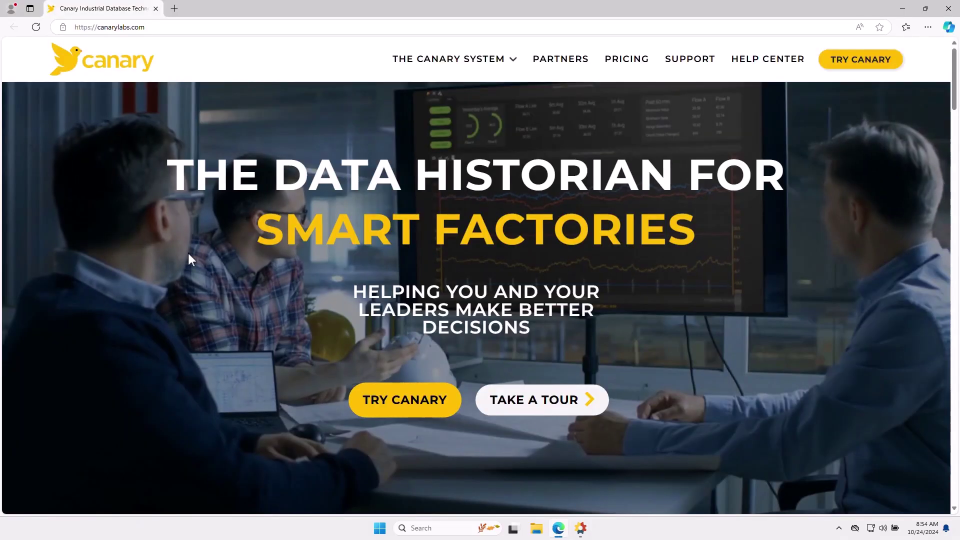
{"action": "left_click", "coordinate": [176, 24]}
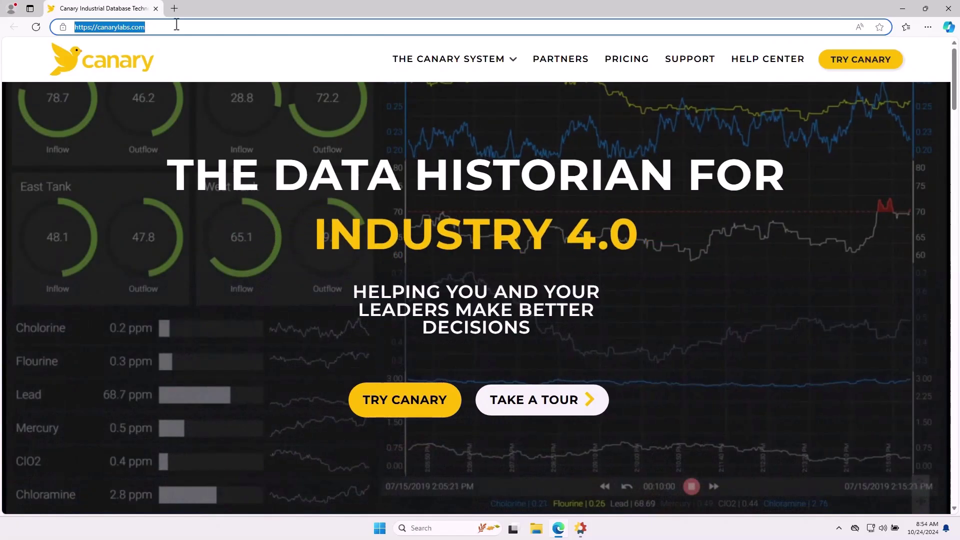
{"action": "type", "text": "https://"}
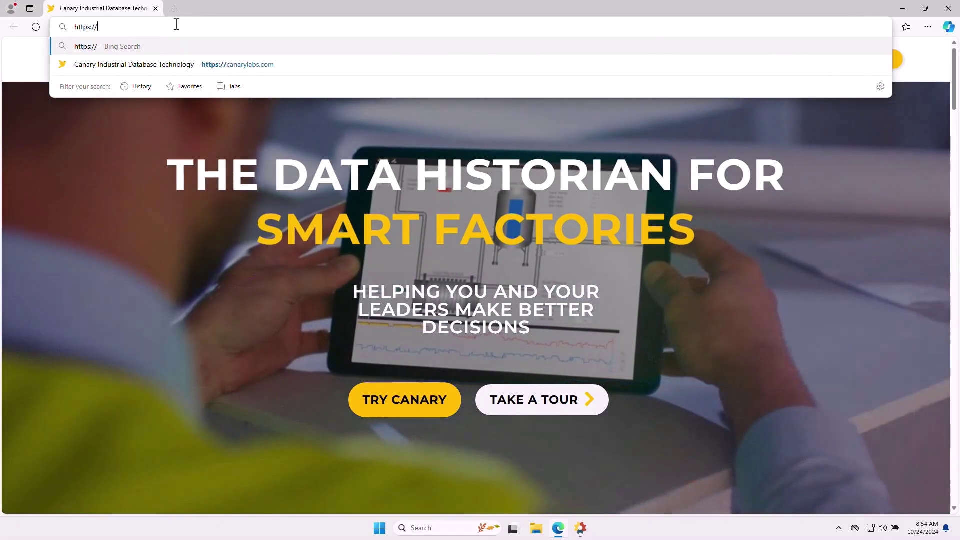
{"action": "type", "text": "can-"}
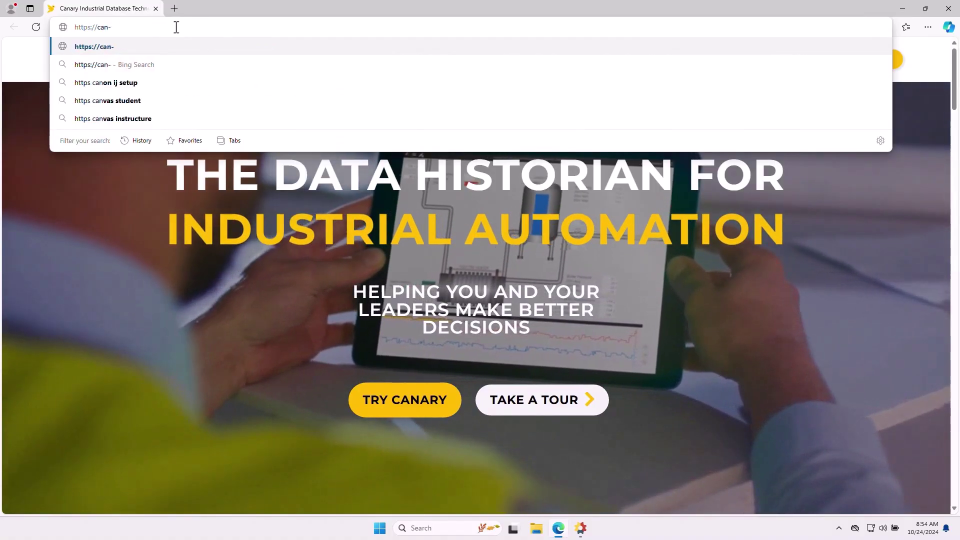
{"action": "type", "text": "926-jlm"}
{"action": "key", "text": "Return"}
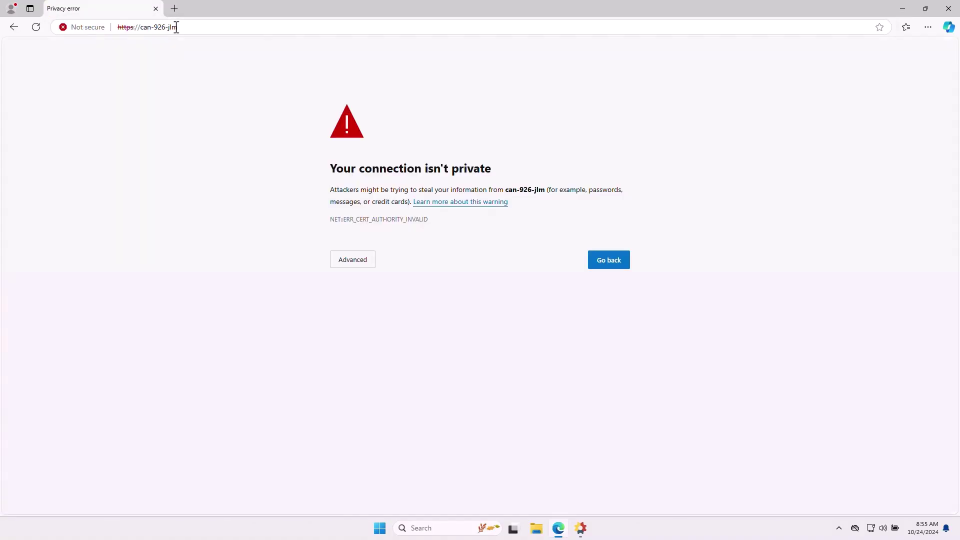
{"action": "left_click", "coordinate": [353, 262]}
{"action": "left_click", "coordinate": [368, 337]}
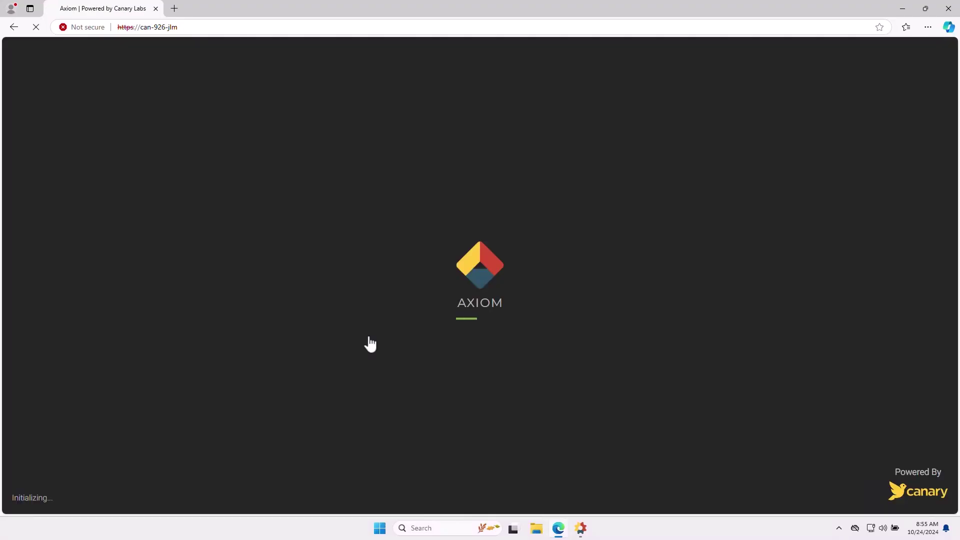
- Sign in with Active Directory by entering the account's username and password
{"action": "type", "text": "canaryuser"}
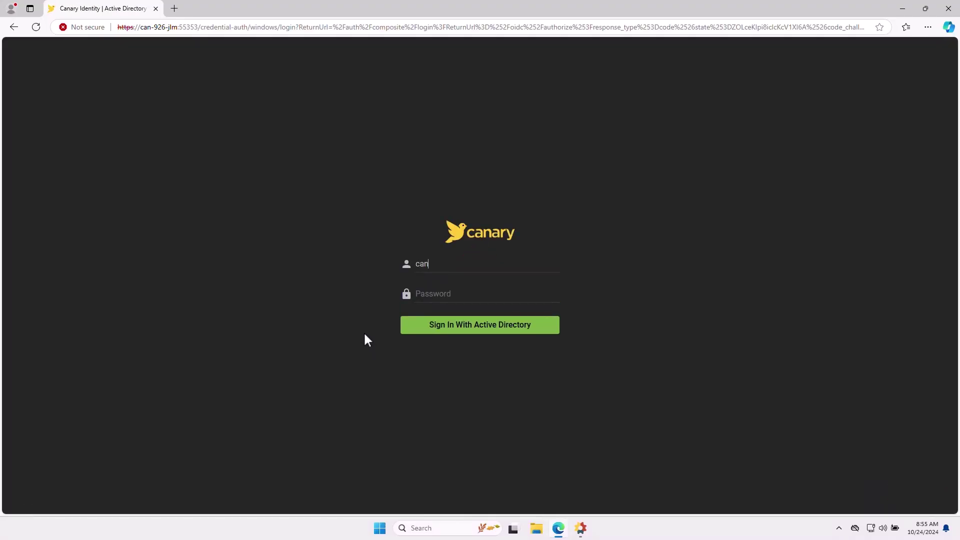
{"action": "key", "text": "Tab"}
{"action": "type", "text": "••••••••••"}
{"action": "key", "text": "Return"}
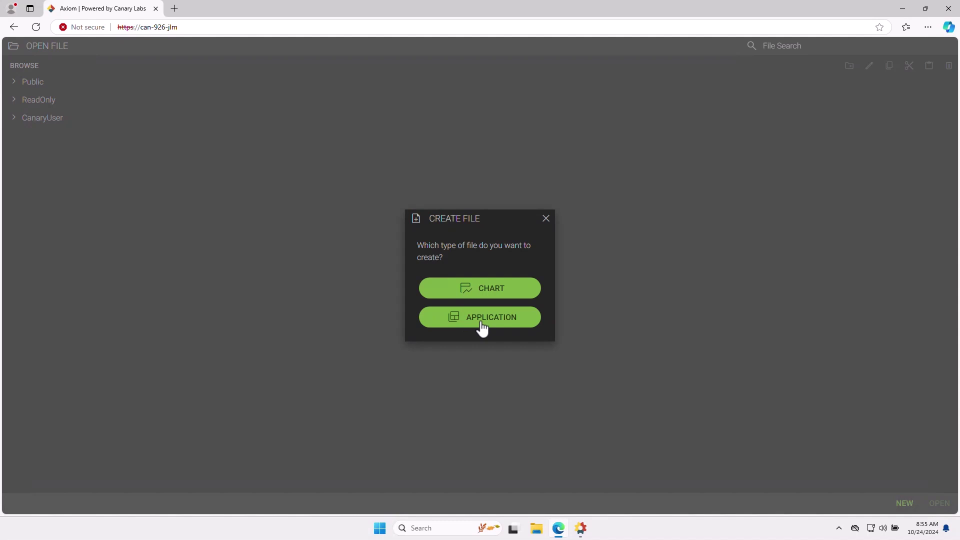
- Create a new chart with the CPU Usage Historian, CPU Usage Total, Memory Page and Memory Physical trends from {Diagnostics} Sys
{"action": "left_click", "coordinate": [467, 293]}
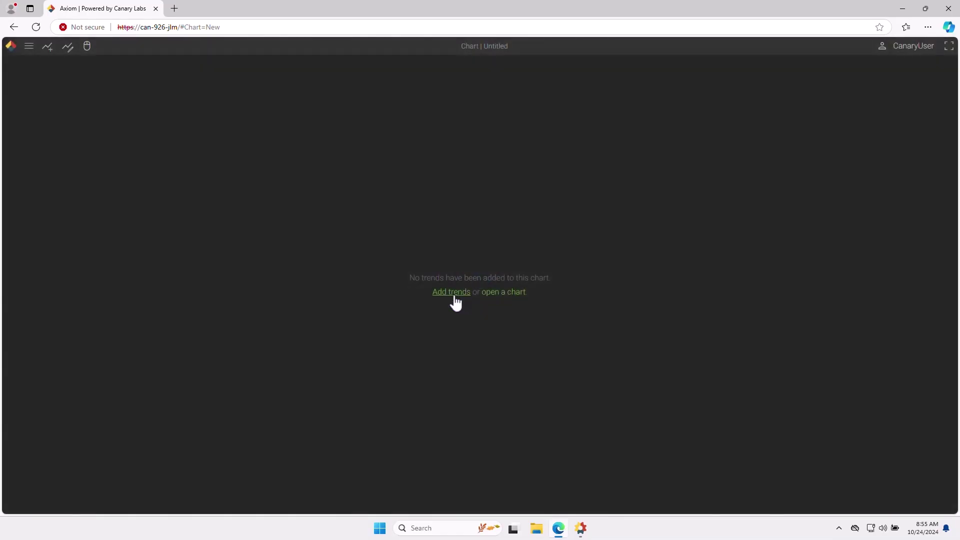
{"action": "left_click", "coordinate": [452, 294]}
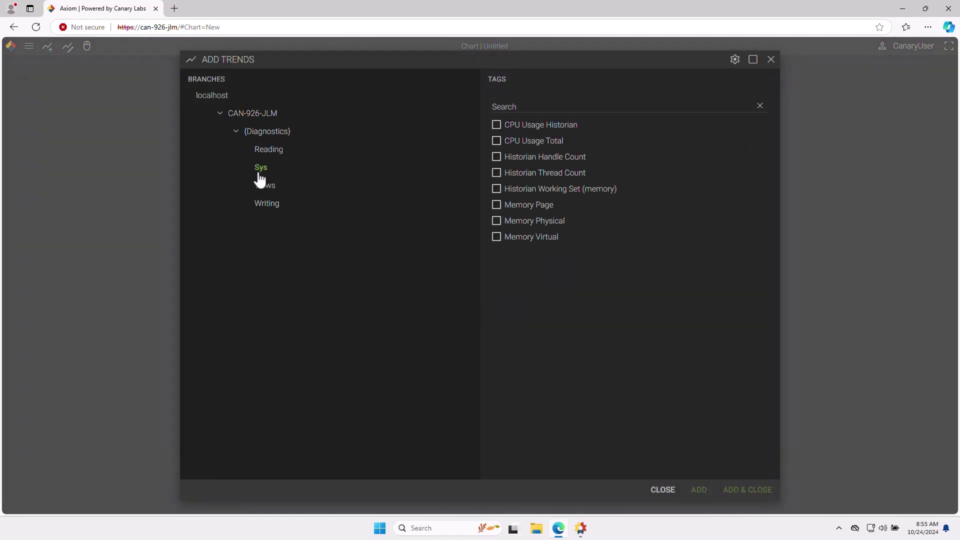
{"action": "left_click", "coordinate": [519, 125]}
{"action": "left_click", "coordinate": [518, 141]}
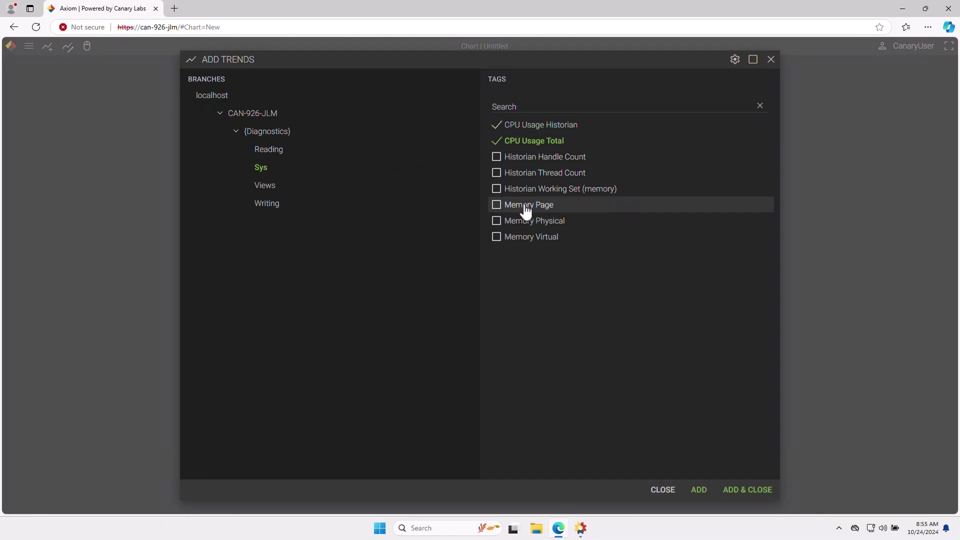
{"action": "left_click", "coordinate": [525, 206]}
{"action": "left_click", "coordinate": [526, 221]}
{"action": "left_click", "coordinate": [747, 491]}
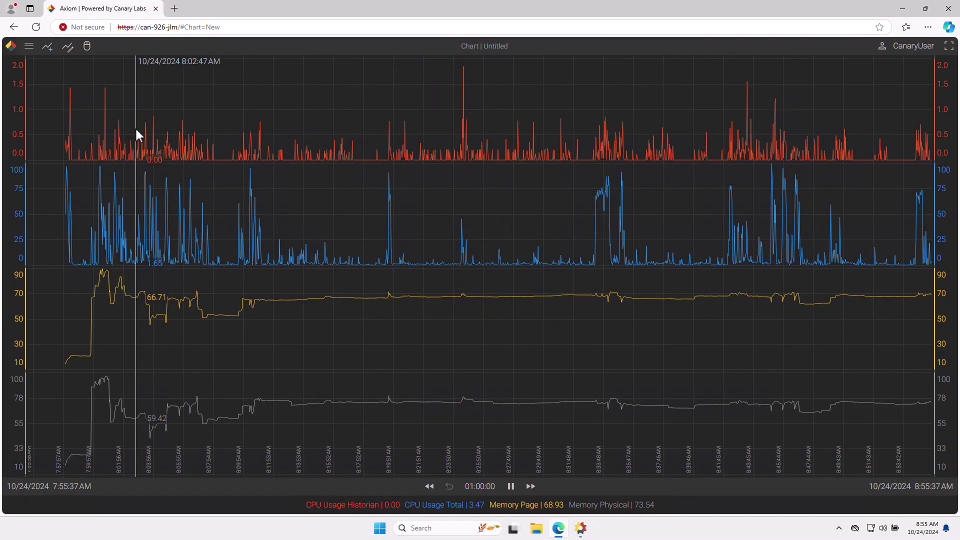
- Create a new application and widen the Screen1 canvas by extending its right edge
{"action": "left_click", "coordinate": [29, 46]}
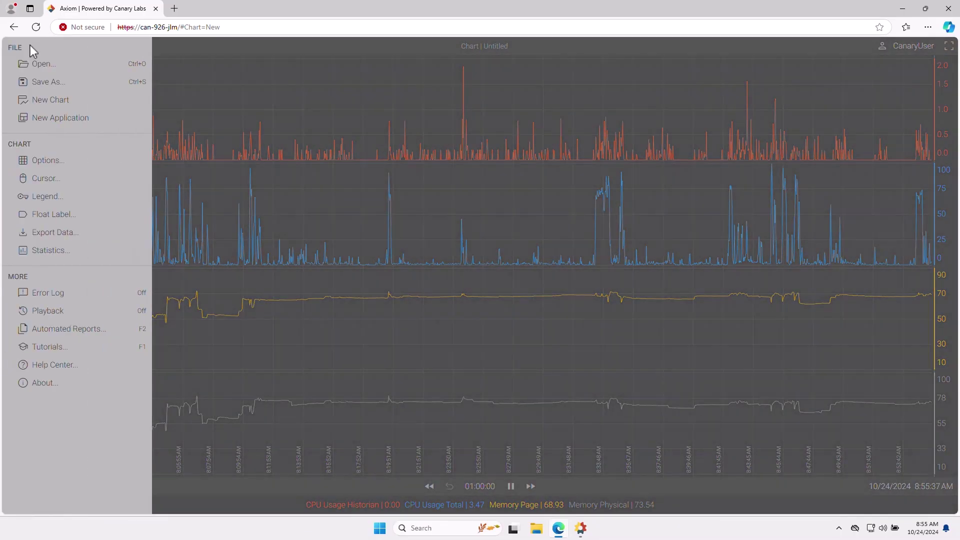
{"action": "left_click", "coordinate": [54, 121]}
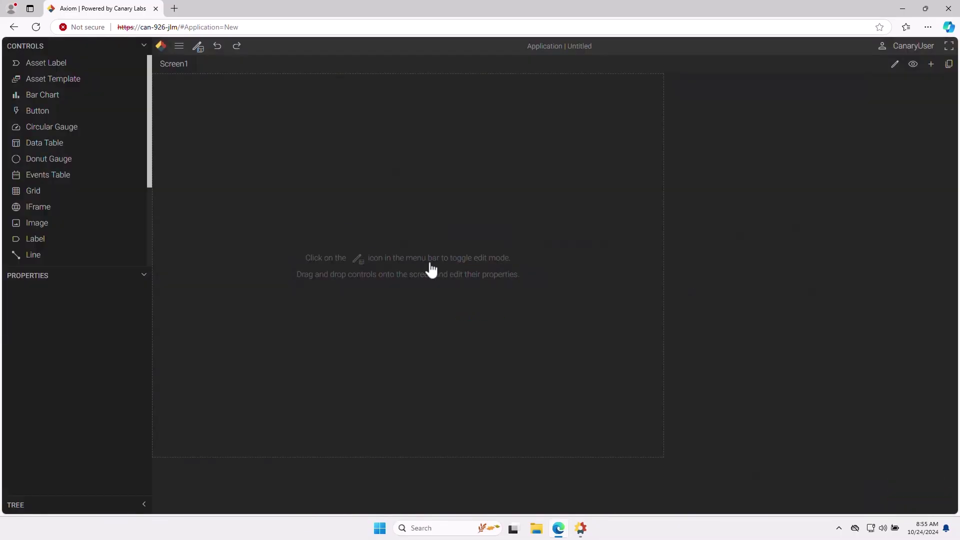
{"action": "left_click_drag", "start_coordinate": [658, 265], "coordinate": [827, 270]}
- Place a Donut Gauge in the upper middle of Screen1 and set its source tag to Memory Physical from {Diagnostics} Sys
{"action": "left_click_drag", "start_coordinate": [28, 158], "coordinate": [395, 223]}
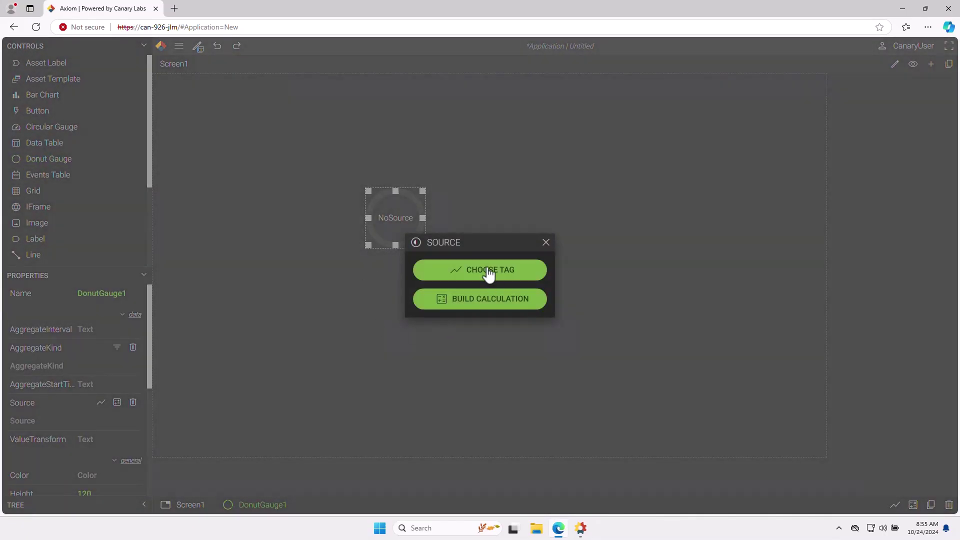
{"action": "left_click", "coordinate": [504, 275]}
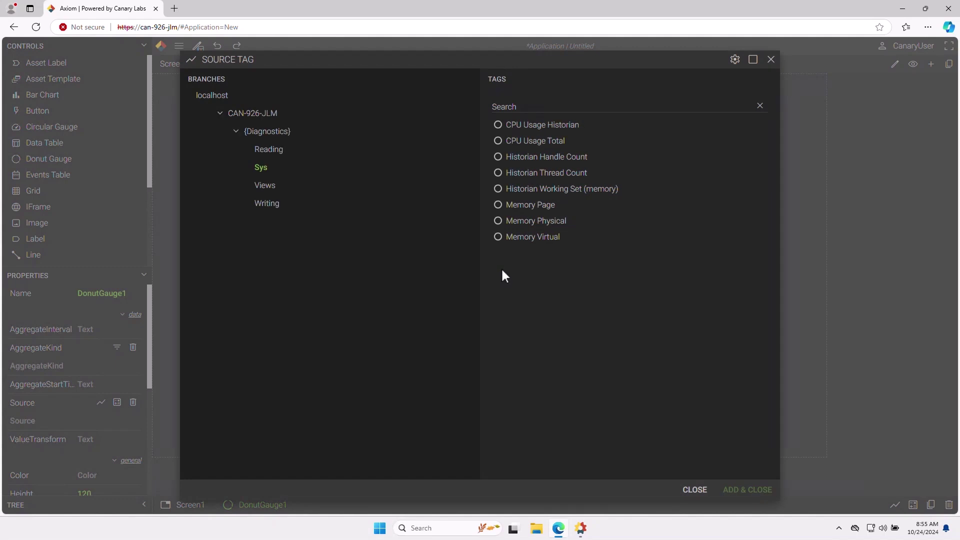
{"action": "left_click", "coordinate": [525, 220]}
{"action": "left_click", "coordinate": [745, 490]}
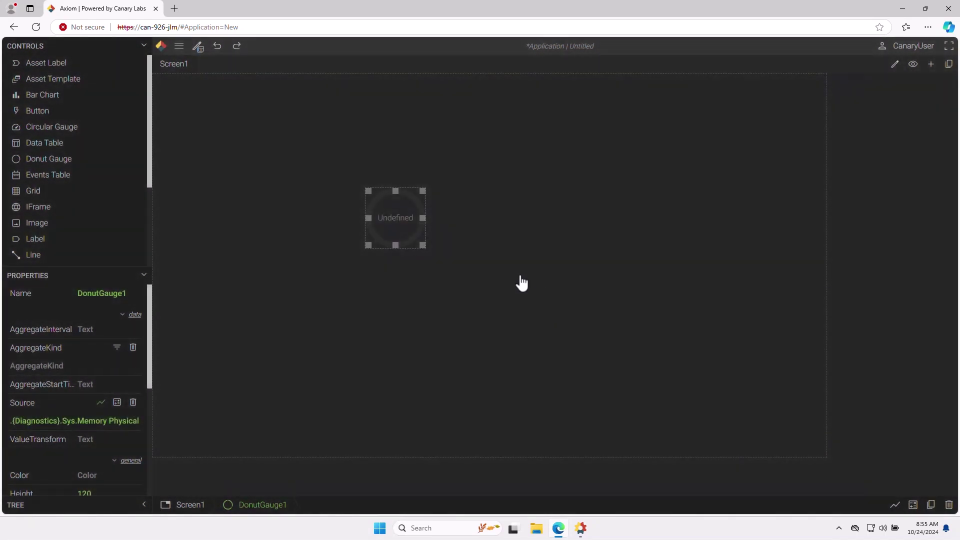